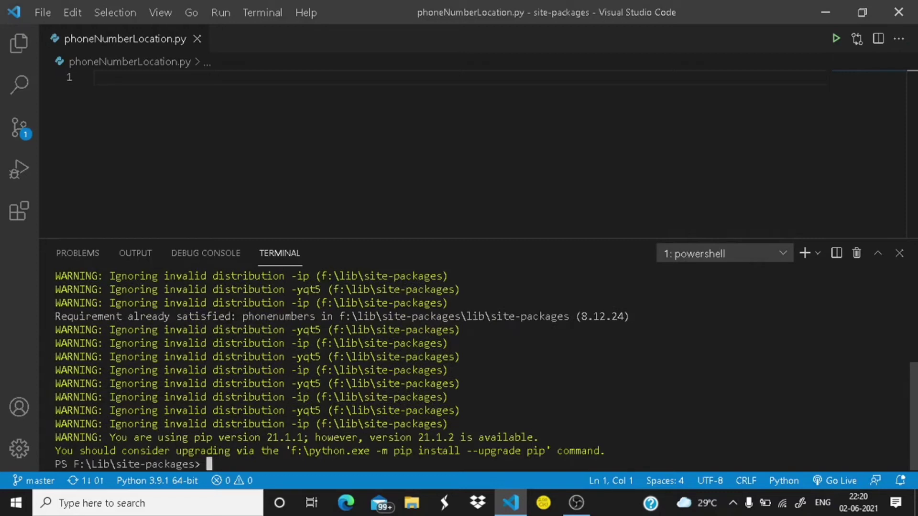
Highlight the terminal's 'Requirement already satisfied' line for phonenumbers.
left_click_drag(232, 316, 59, 316)
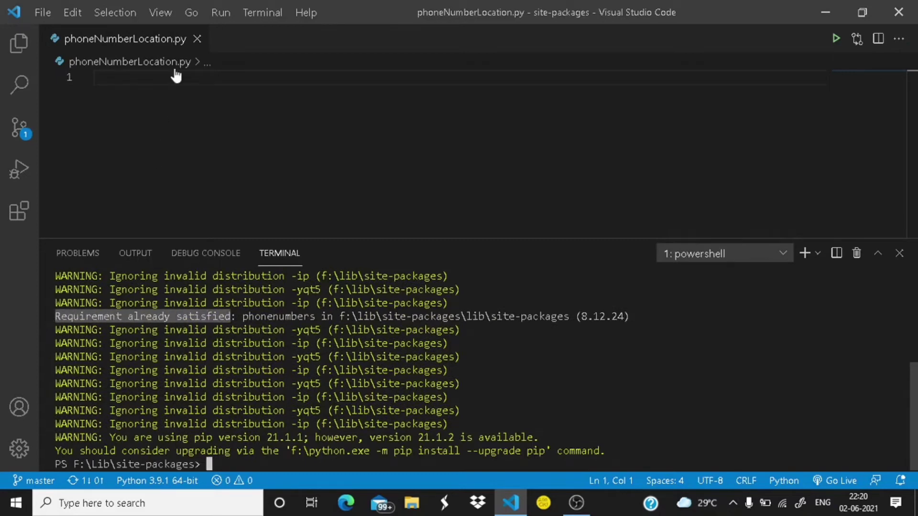
type("impo")
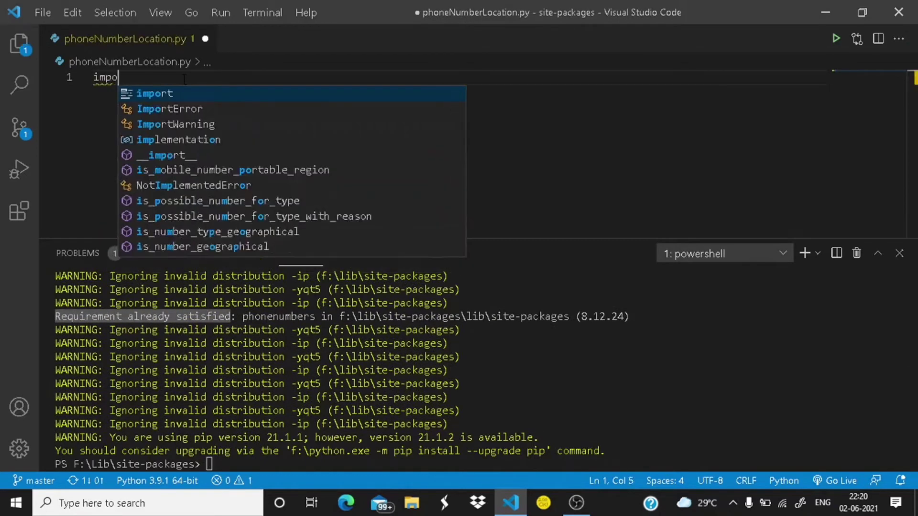
type("e")
Write 'import phonenumbers' and 'from phonenumbers import geocoder' on lines 1–2.
key("BackSpace")
type("rt ")
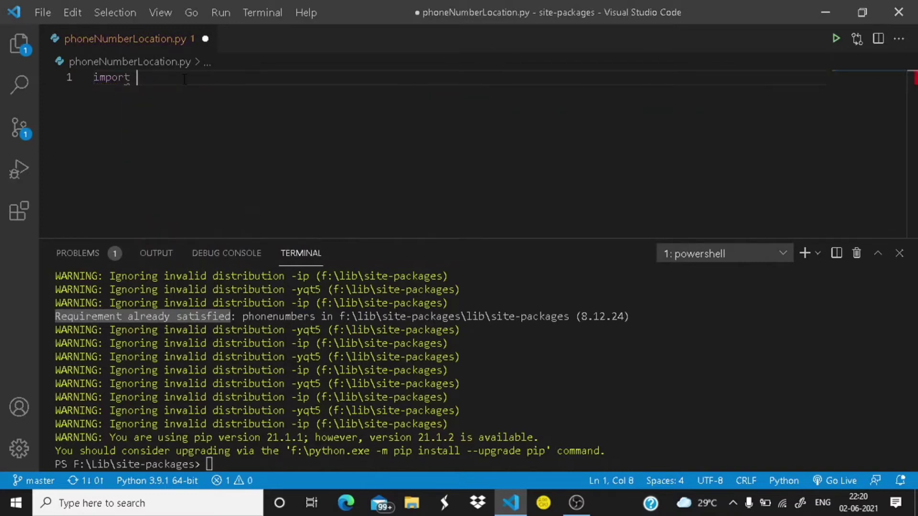
type("ph")
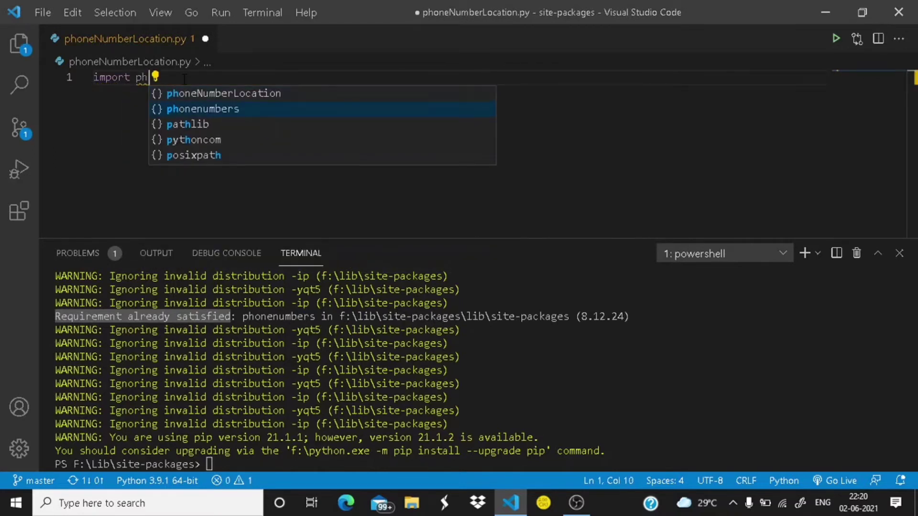
key("Return")
key("Return")
type("fro")
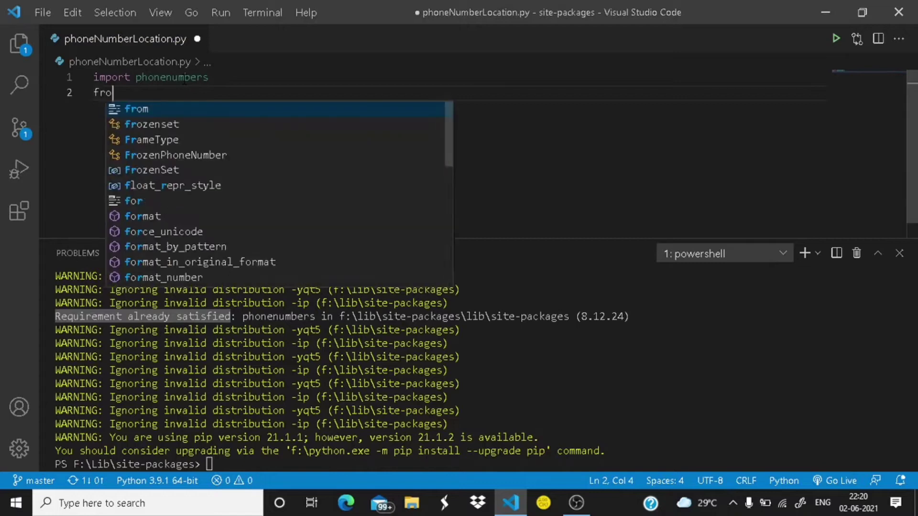
type("m p")
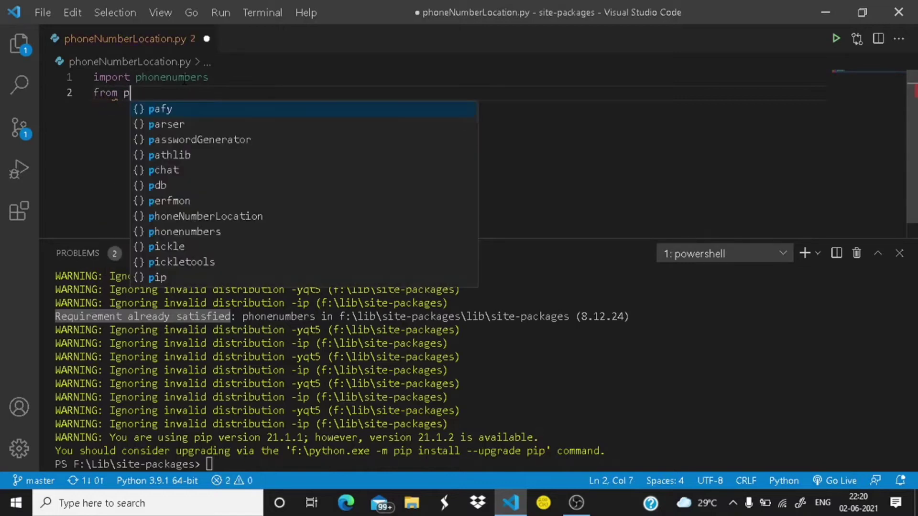
type("hone")
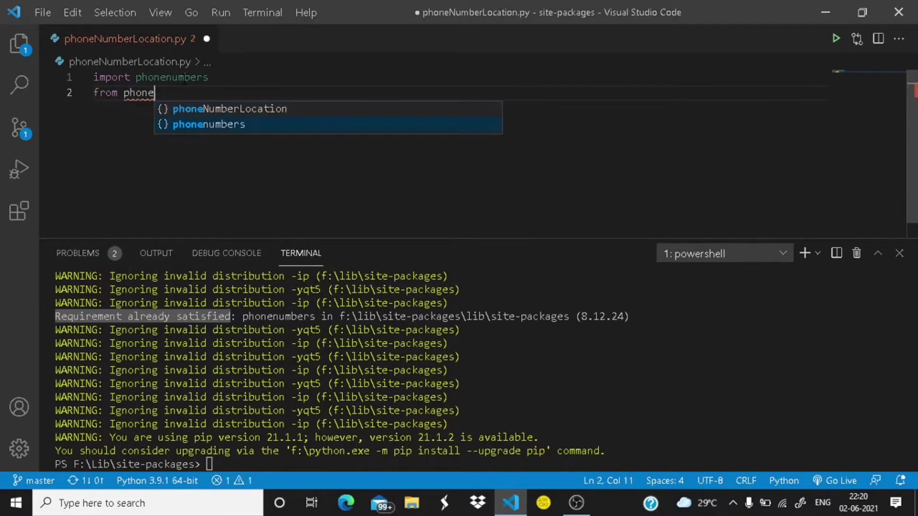
key("Return")
type("mpoe")
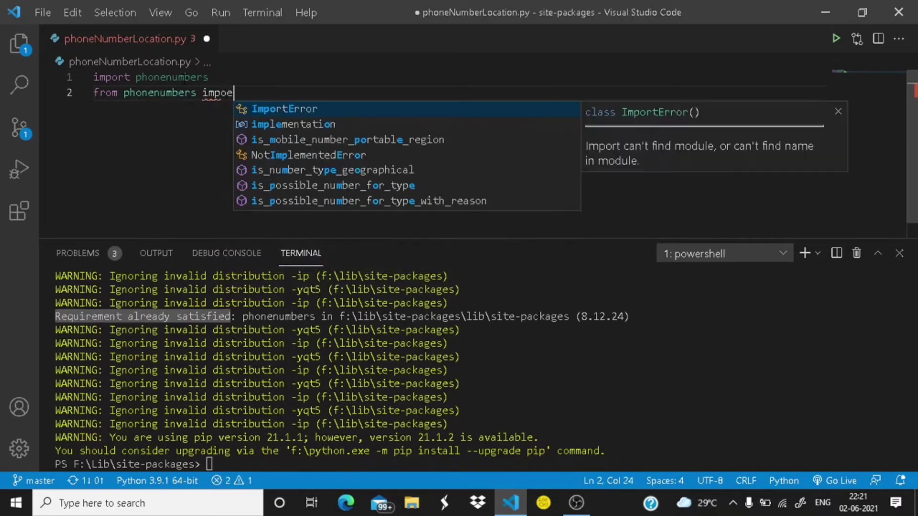
key("BackSpace")
type("rt g")
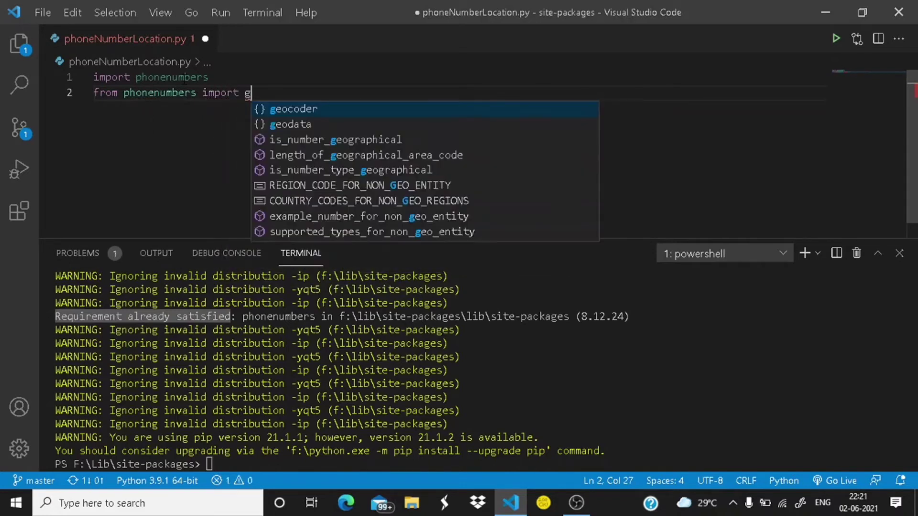
type("eocoder")
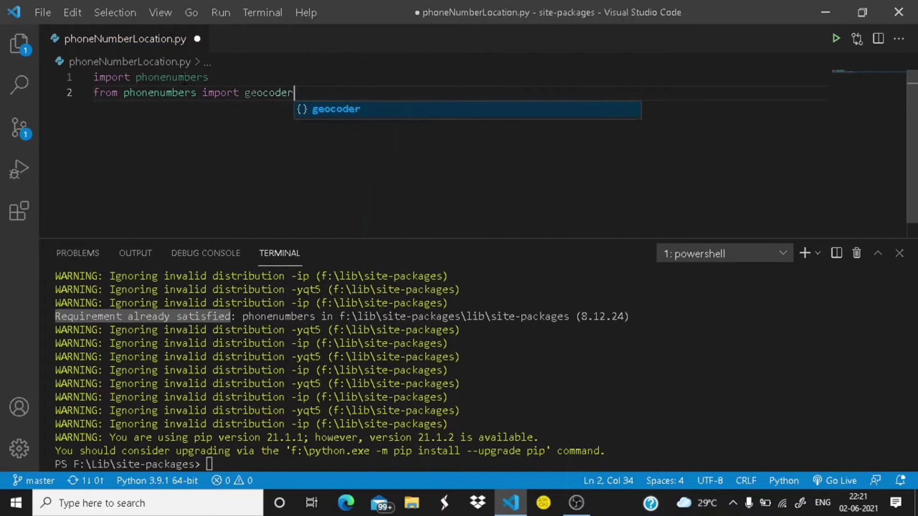
key("Escape")
key("Return")
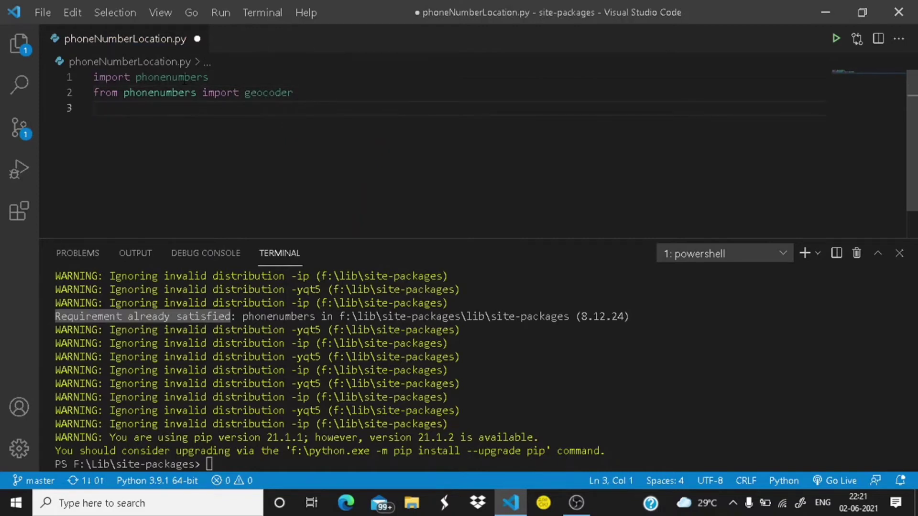
type("number")
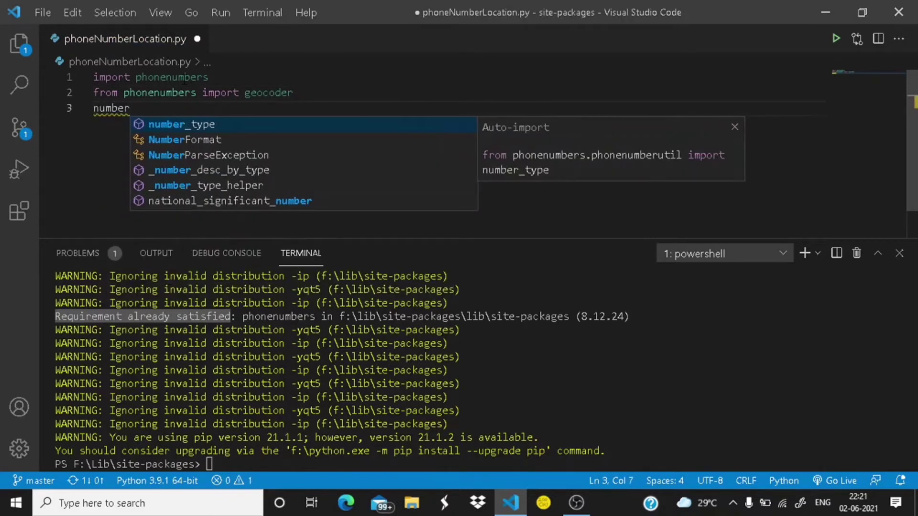
type(" = ")
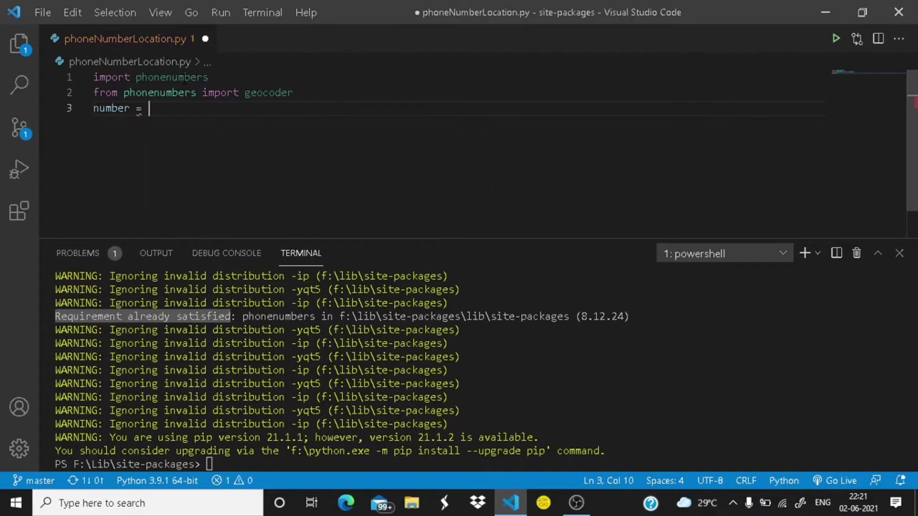
type("p")
Write line 3 as number = phonenumbers.parse(<phone number>) and start line 4.
key("Down")
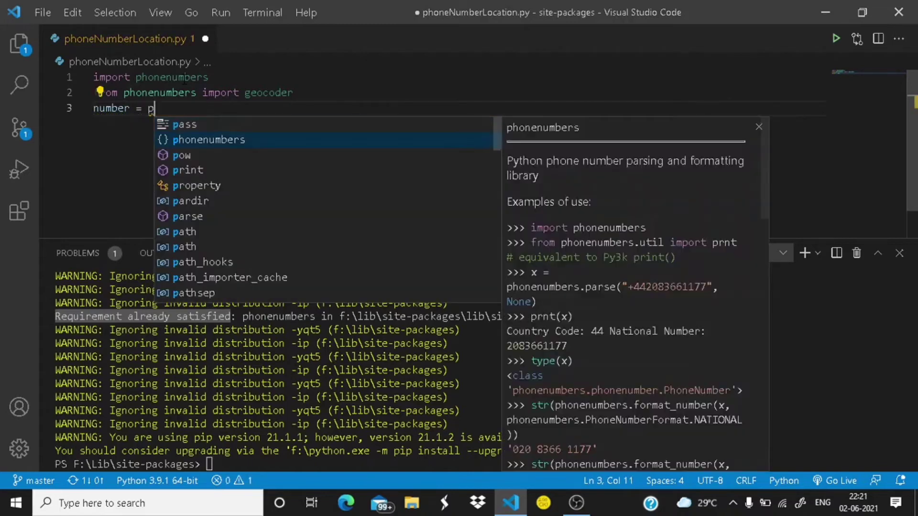
key("Return")
type(".pa")
key("Return")
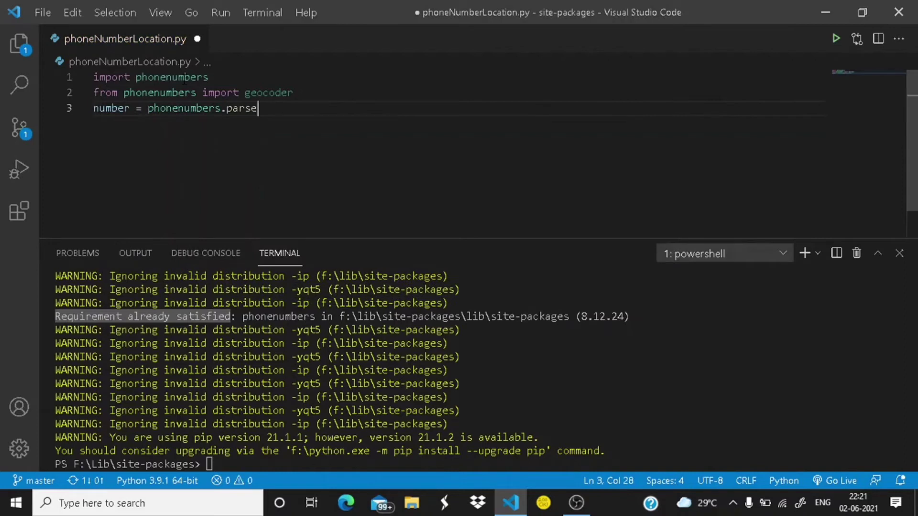
type("\"")
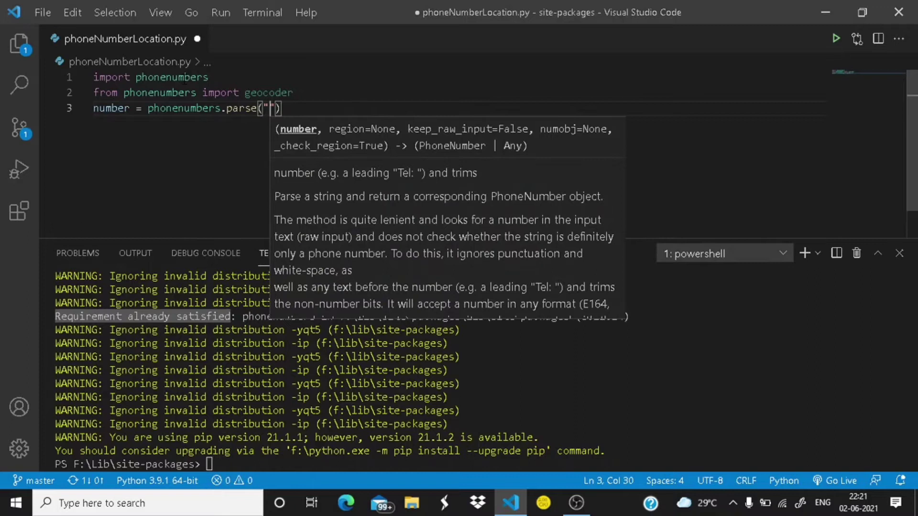
type("+")
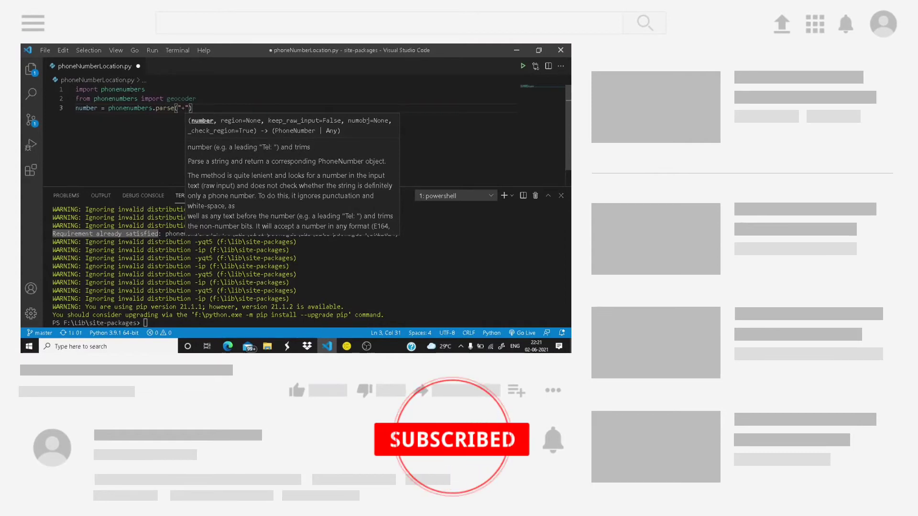
type("91")
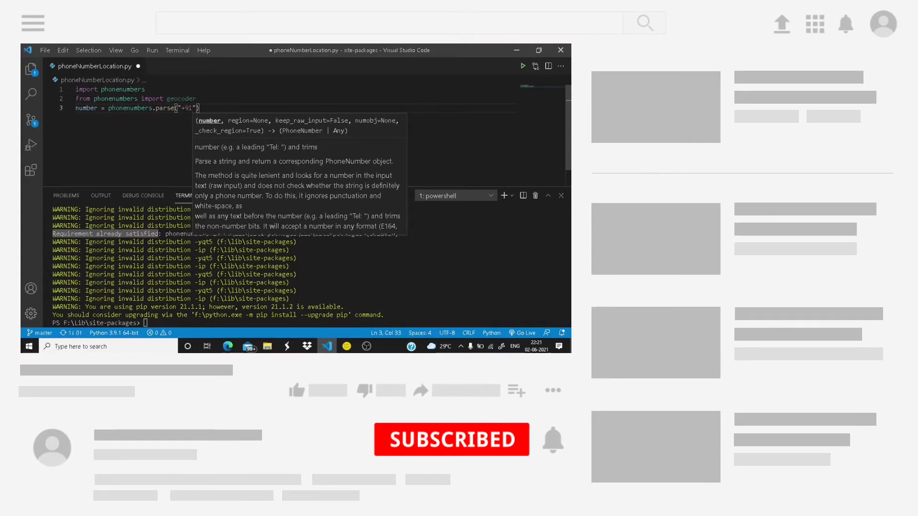
type("987")
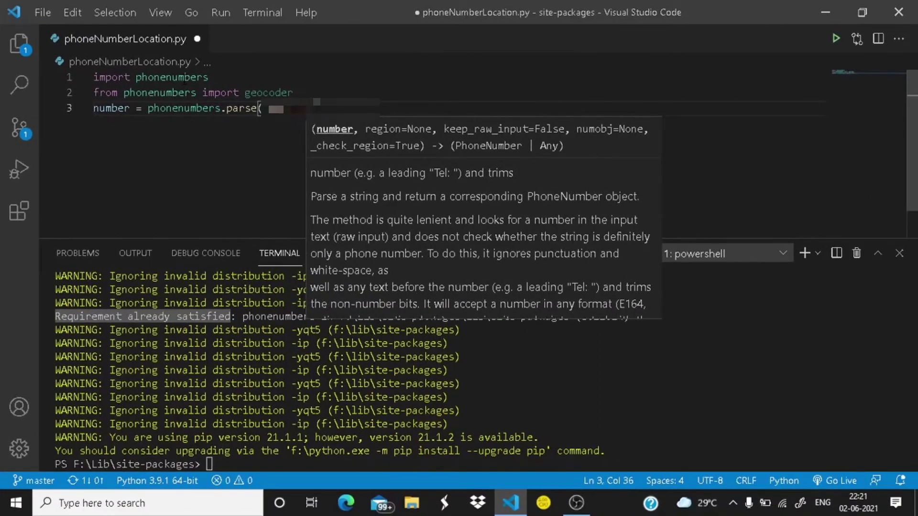
type("5432")
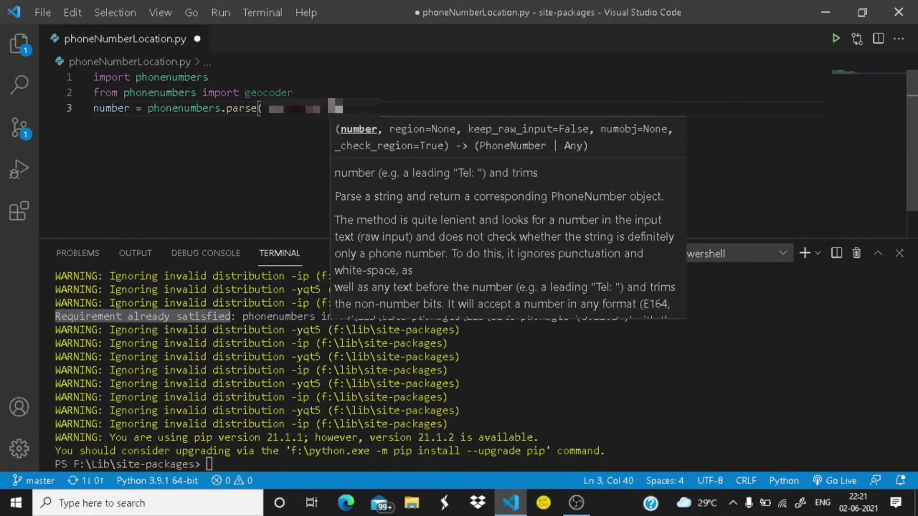
type("10\", )")
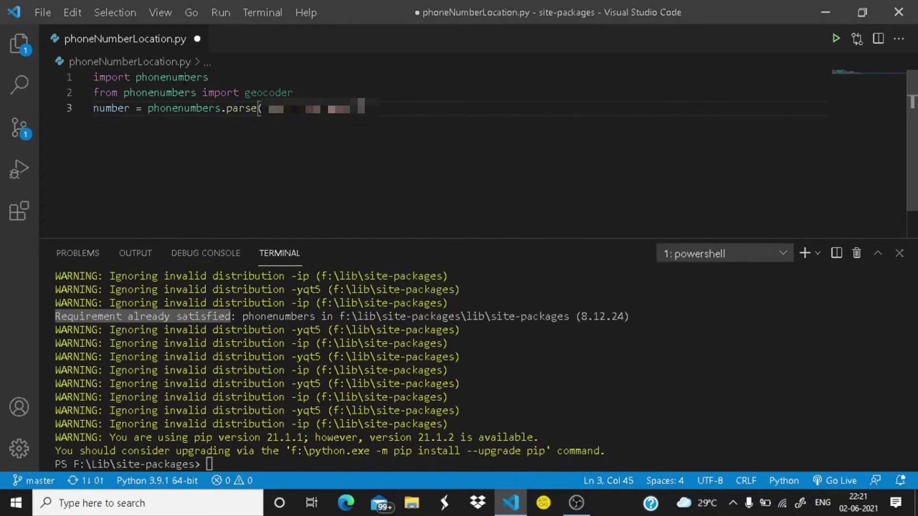
key("Return")
type("r")
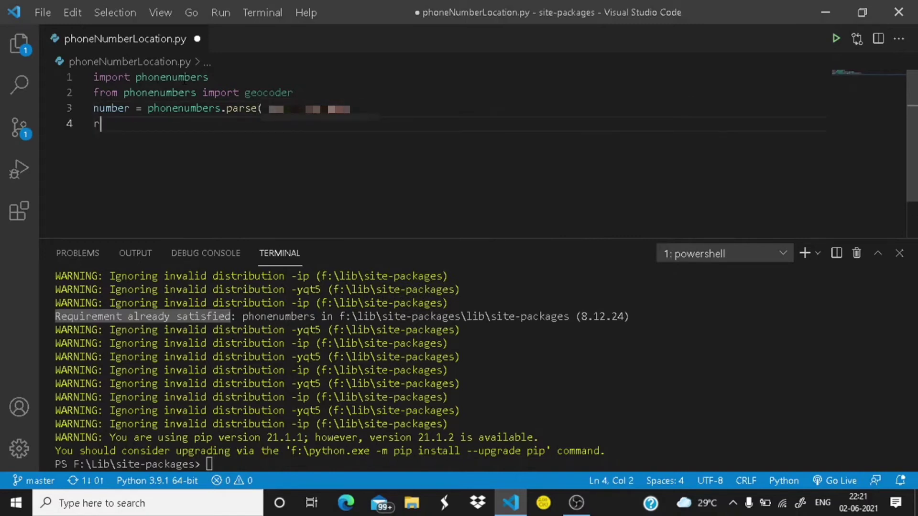
type("egion = ")
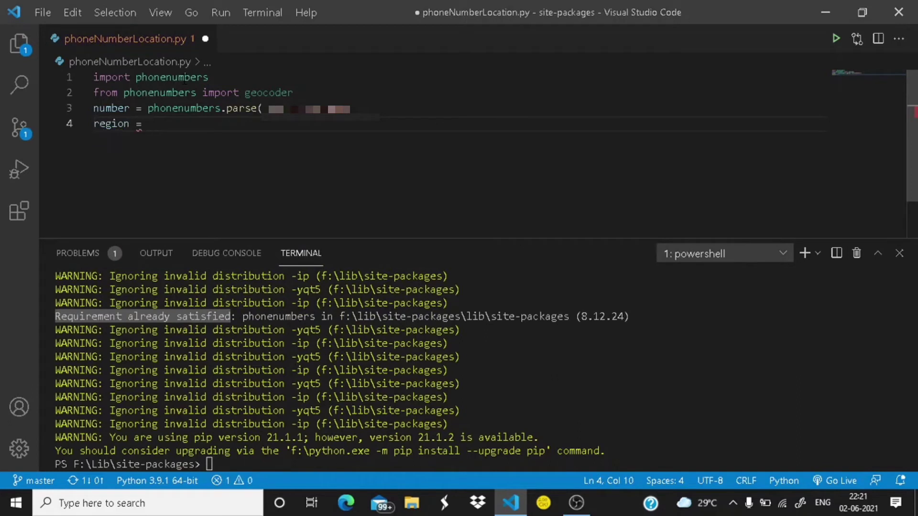
type("g")
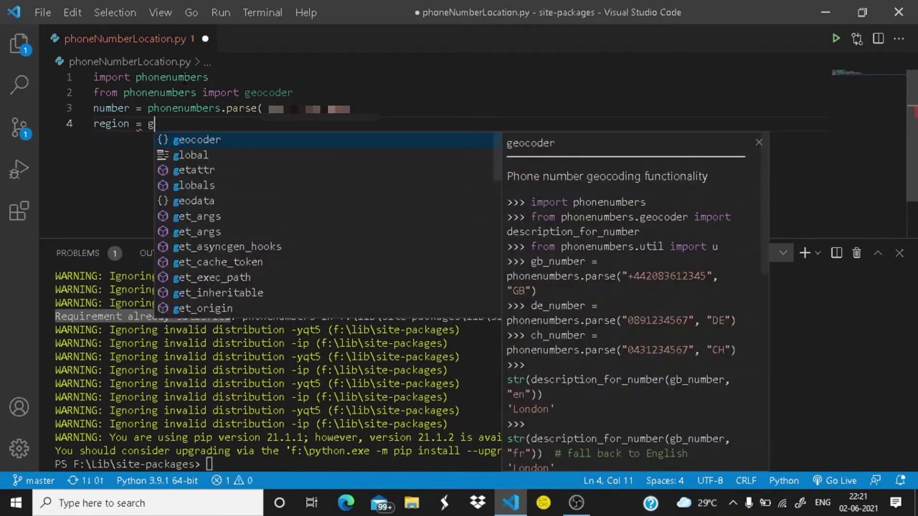
type("e")
Write region = geocoder.description_for_number(number, 'en') on line 4 and save.
key("Return")
type(".")
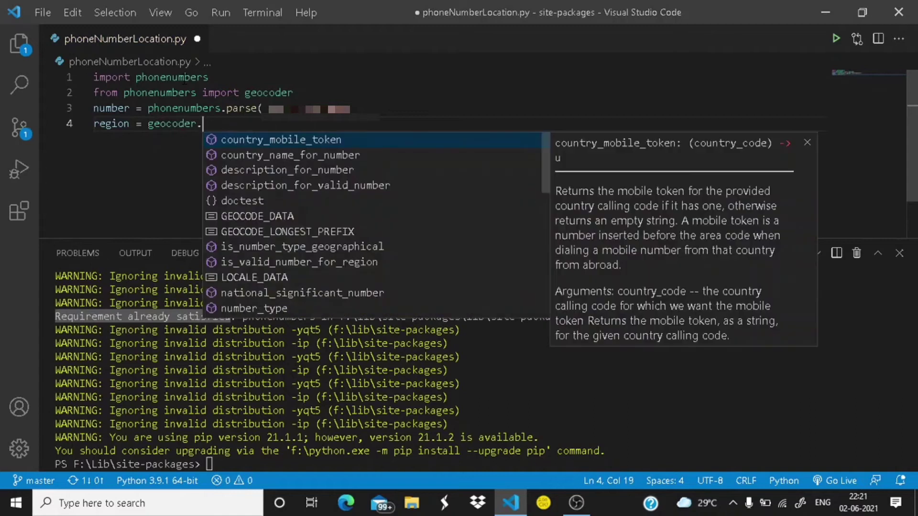
key("Down")
key("Down")
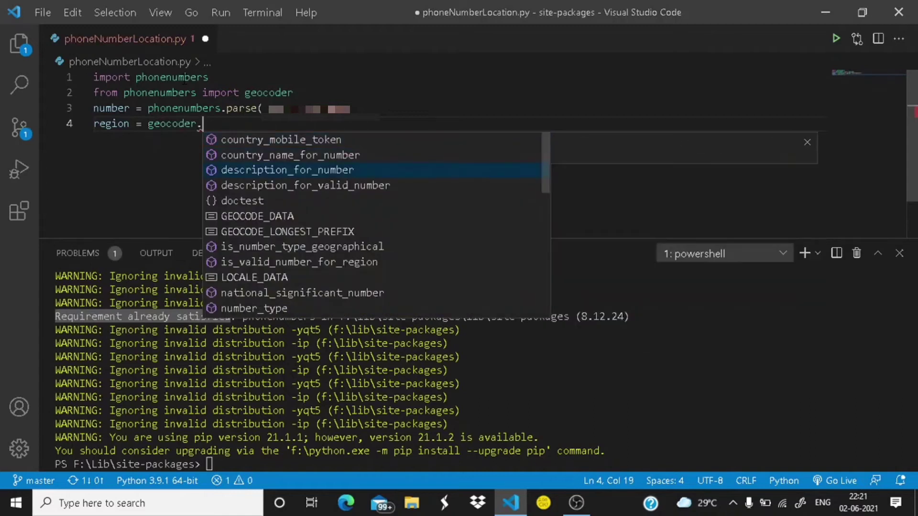
key("Return")
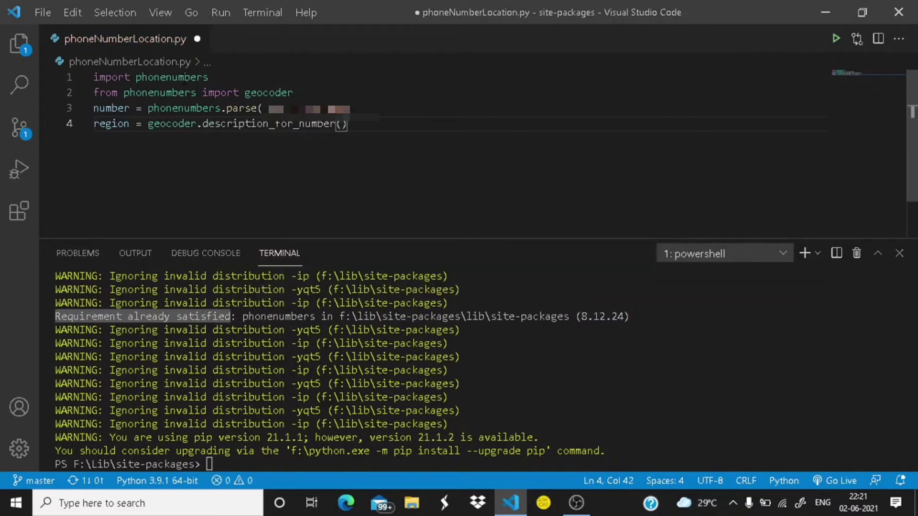
type("number")
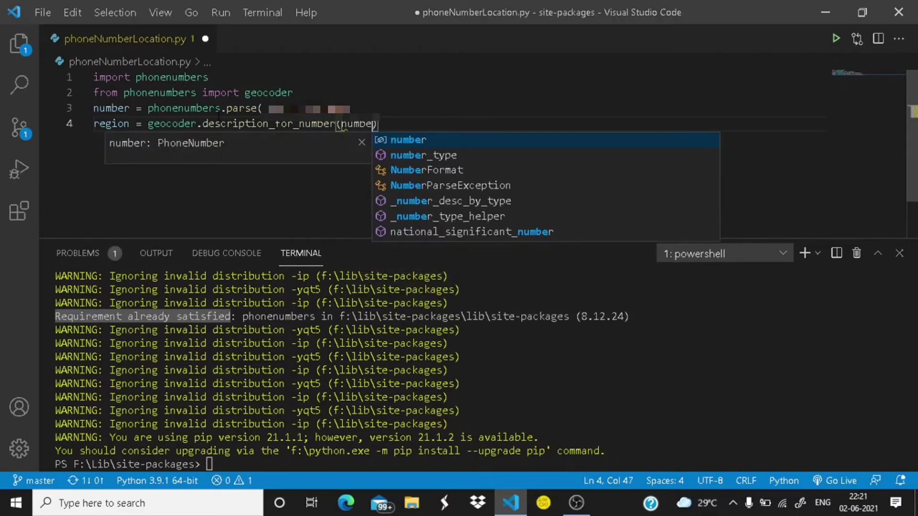
key("Escape")
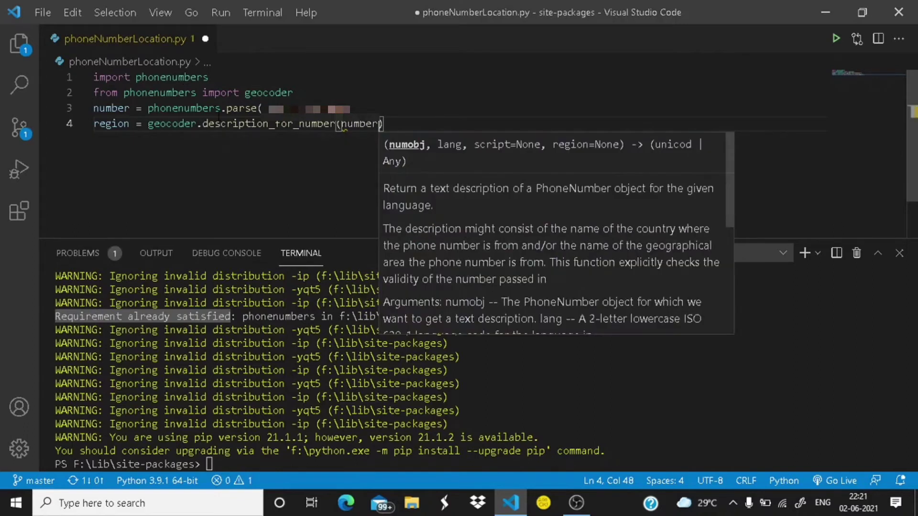
type(", '")
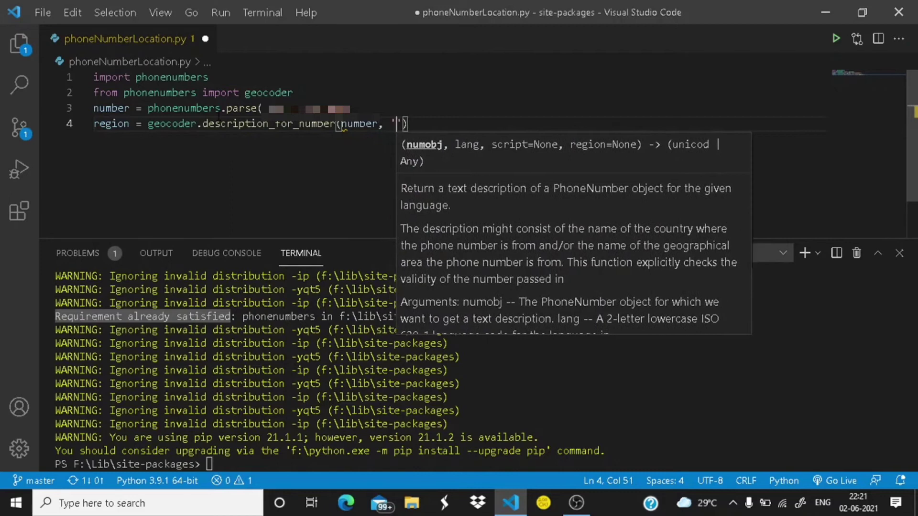
type("en")
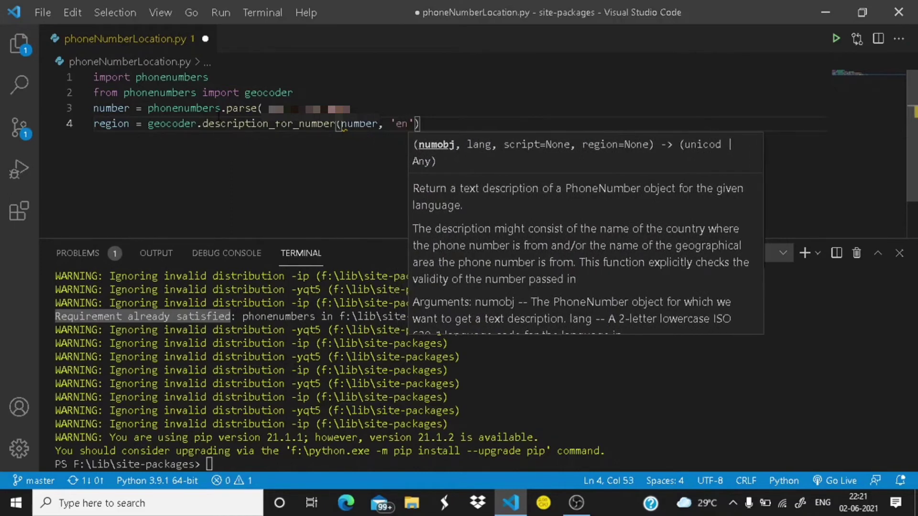
key("ctrl+s")
key("End")
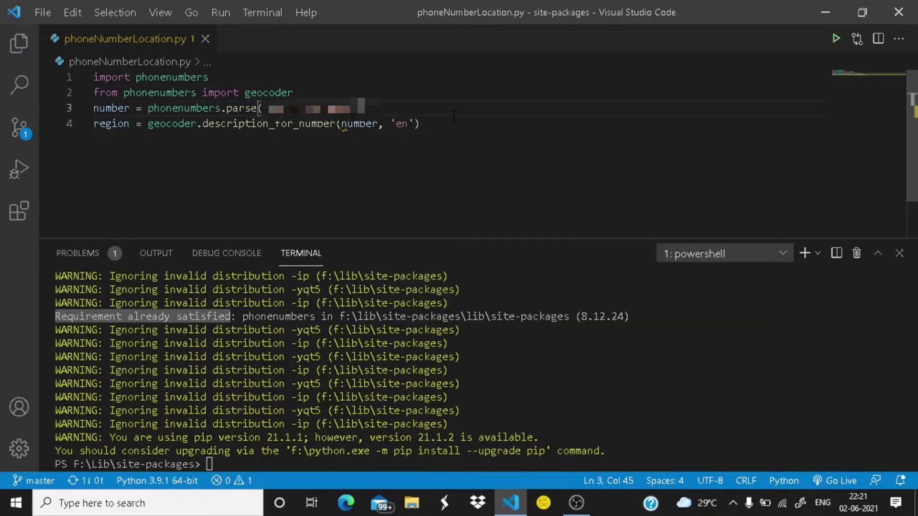
Add print(region) on line 5 and save phoneNumberLocation.py.
key("Return")
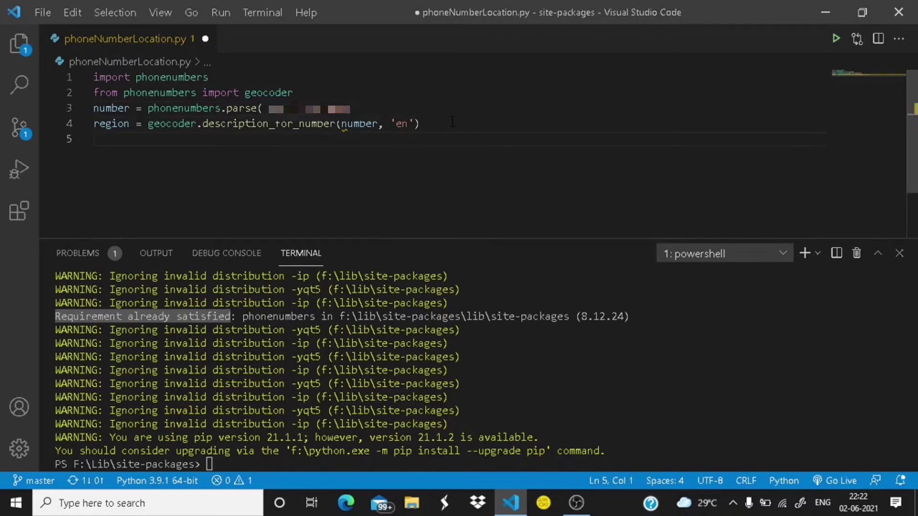
type("print(")
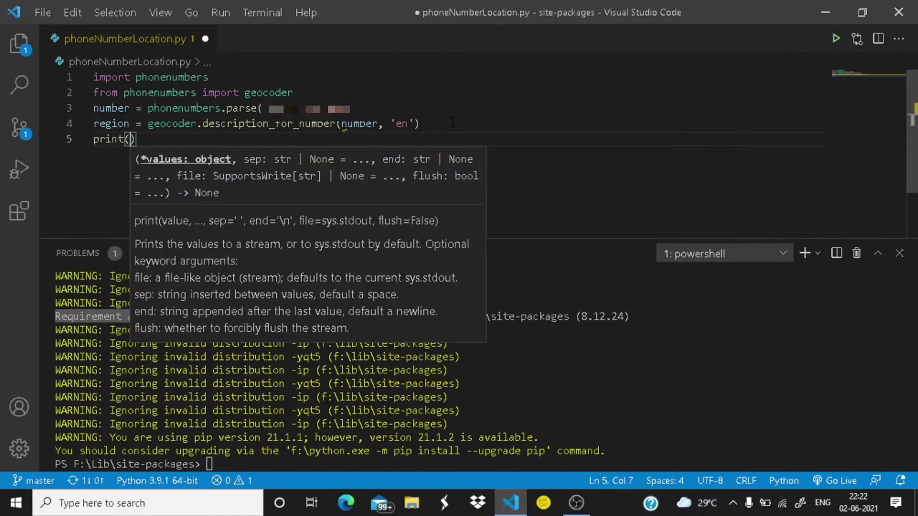
type("region")
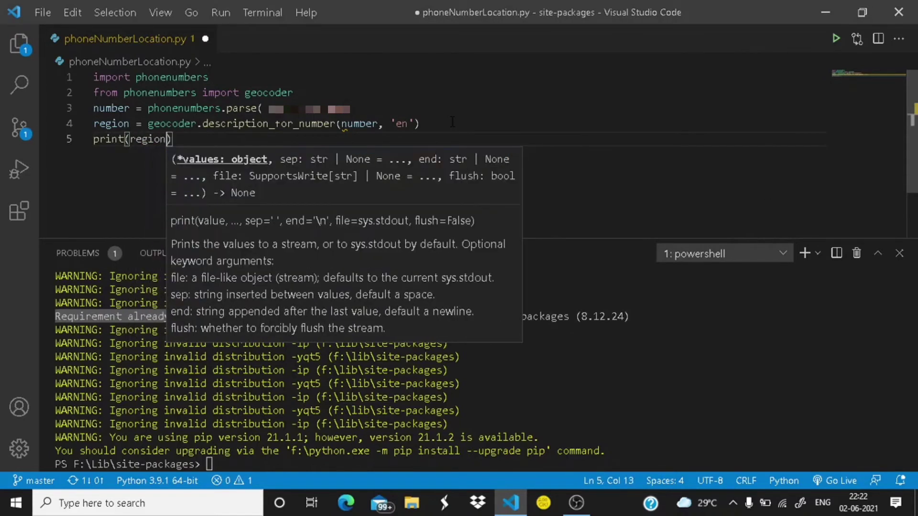
key("ctrl+s")
key("Up")
key("Up")
key("End")
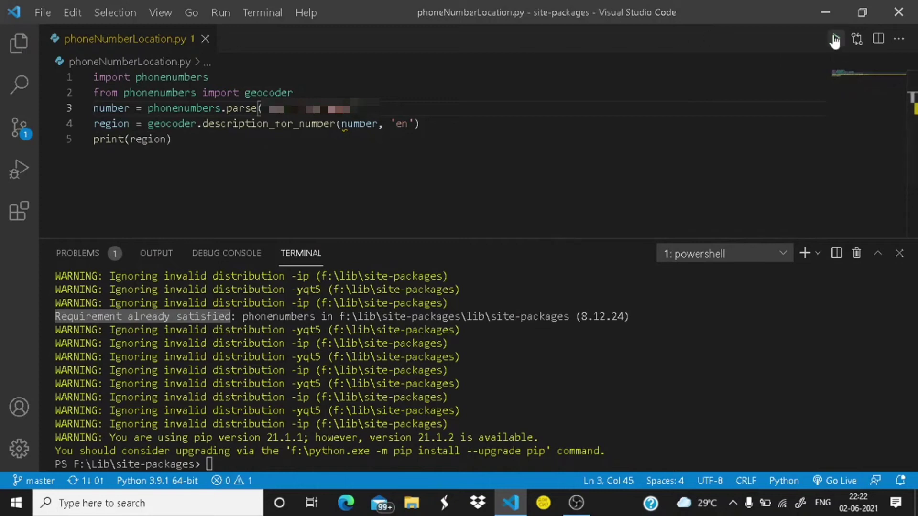
Run phoneNumberLocation.py, confirm the terminal prints India, and highlight line 3's phone number.
left_click(835, 39)
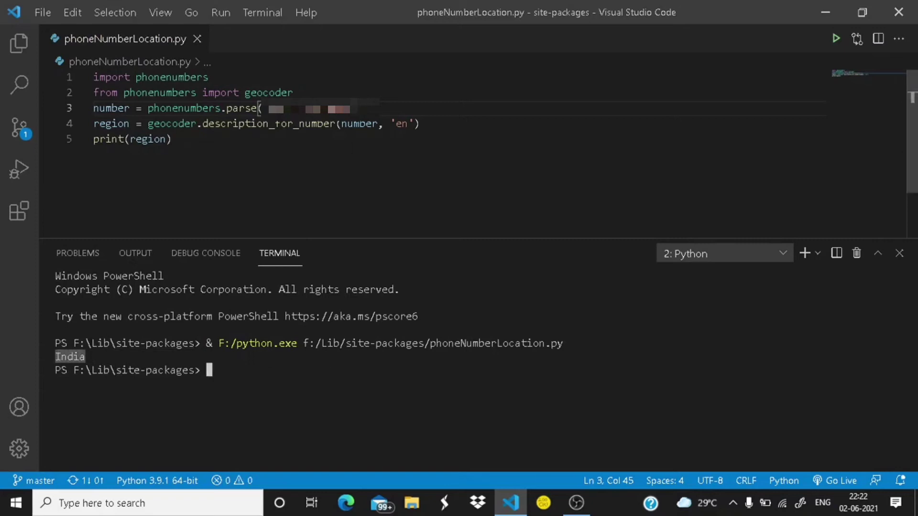
left_click_drag(357, 109, 268, 108)
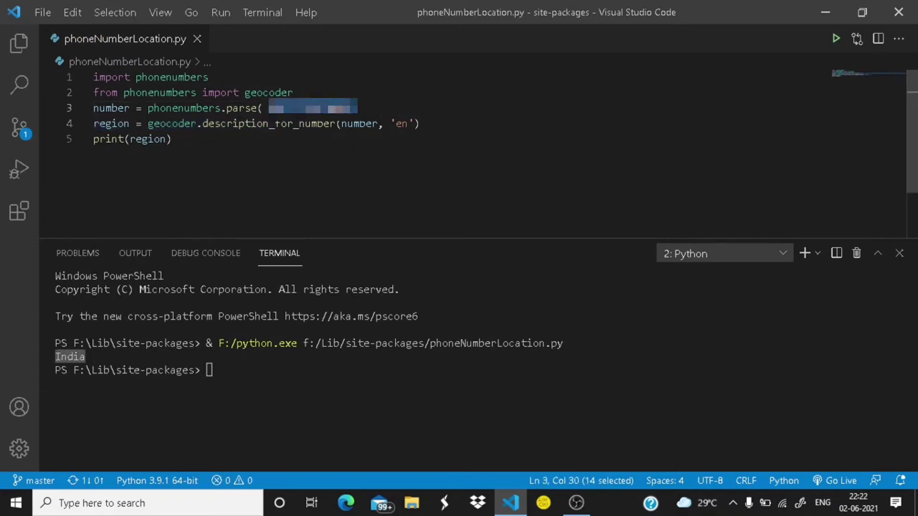
left_click(431, 141)
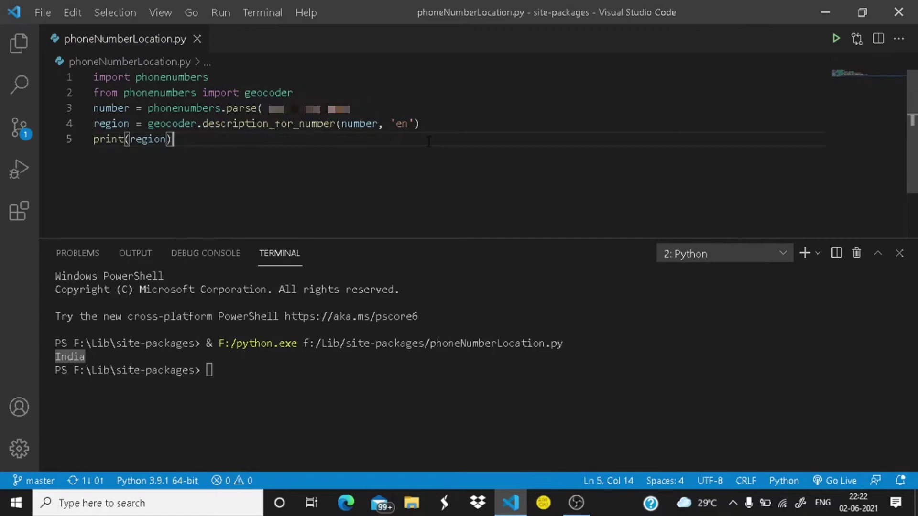